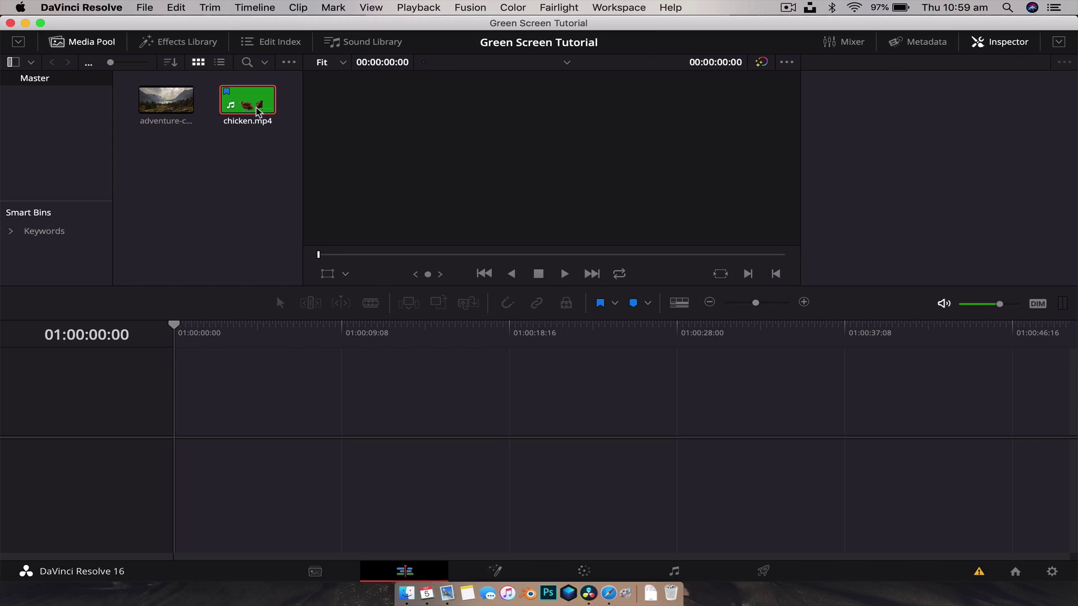
Load chicken.mp4, place its video on V1 of a new Timeline 1, and scrub to preview it.
{"action": "double_click", "coordinate": [257, 110]}
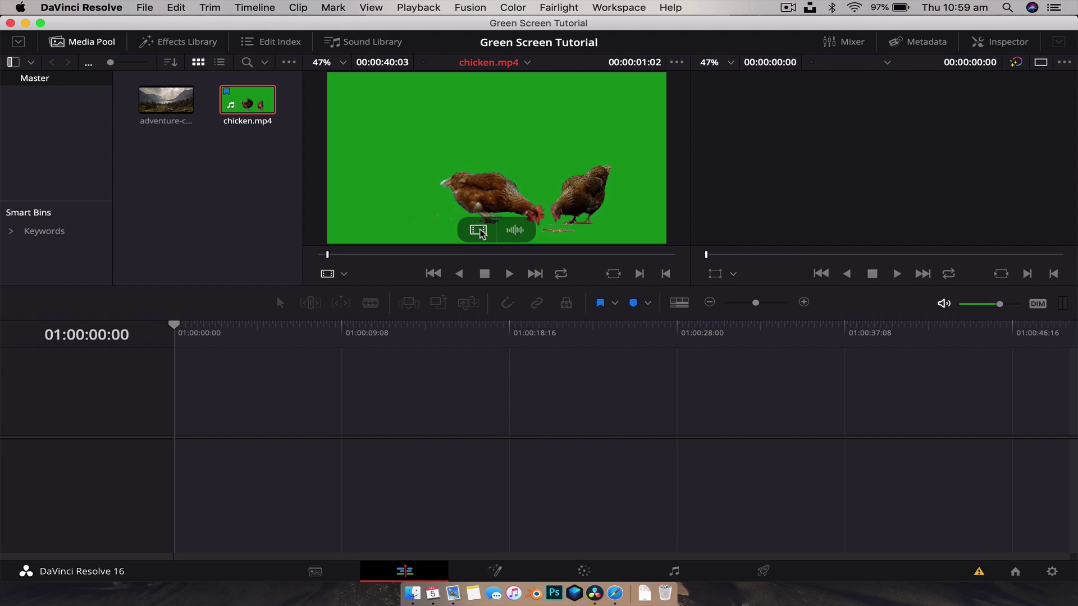
{"action": "left_click_drag", "start_coordinate": [480, 233], "coordinate": [179, 430]}
{"action": "left_click_drag", "start_coordinate": [210, 339], "coordinate": [259, 340]}
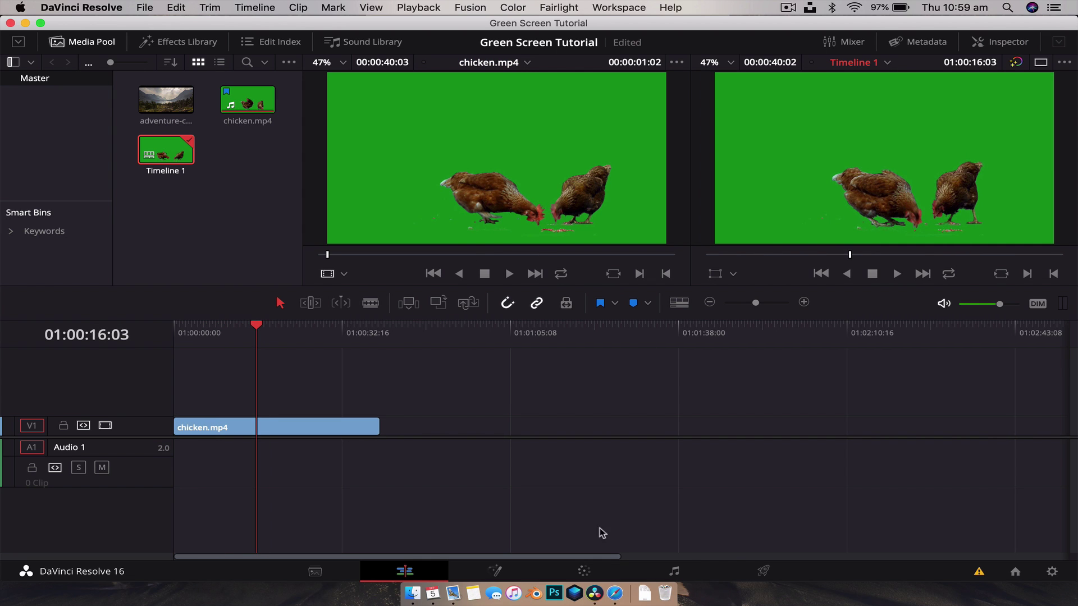
On the Fusion page, rename the MediaIn1 node to 'Chicken' and bring up Select Tool.
{"action": "left_click", "coordinate": [495, 570]}
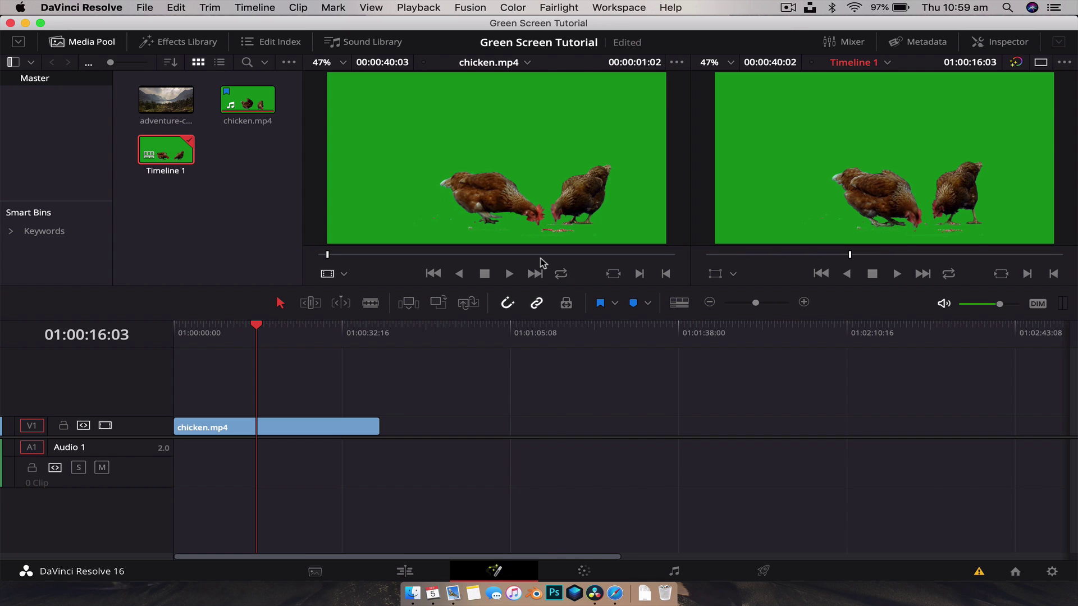
{"action": "left_click", "coordinate": [150, 429]}
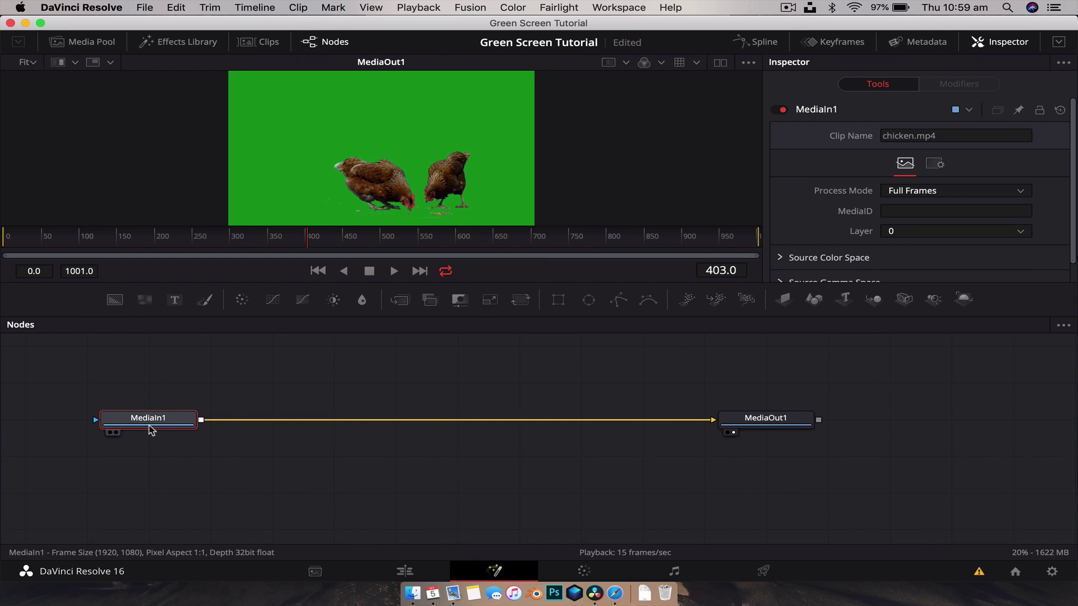
{"action": "right_click", "coordinate": [150, 427]}
{"action": "left_click", "coordinate": [205, 309]}
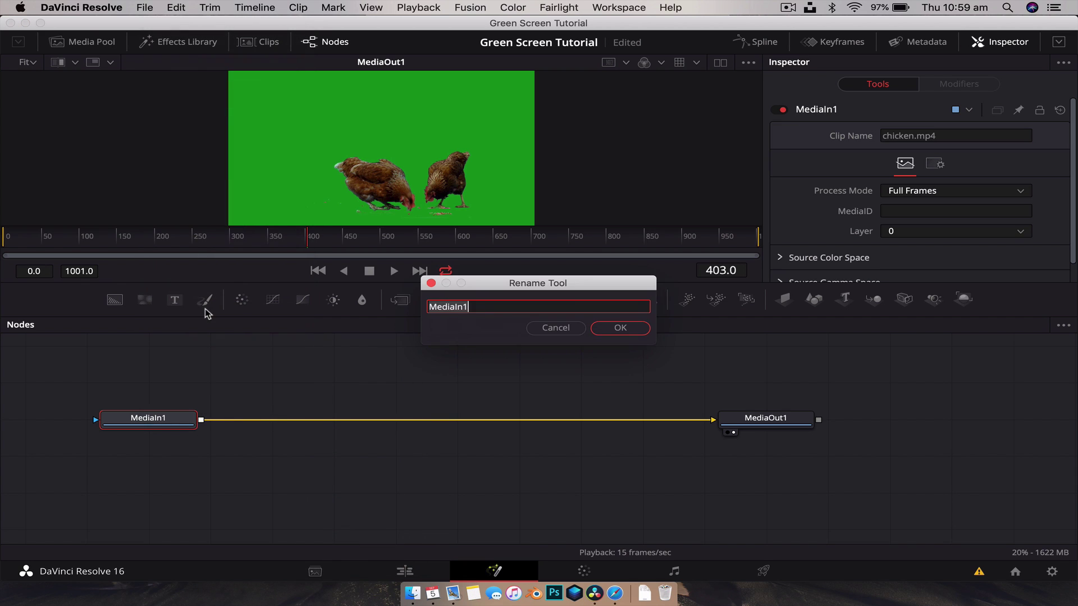
{"action": "type", "text": "Chicken"}
{"action": "key", "text": "Return"}
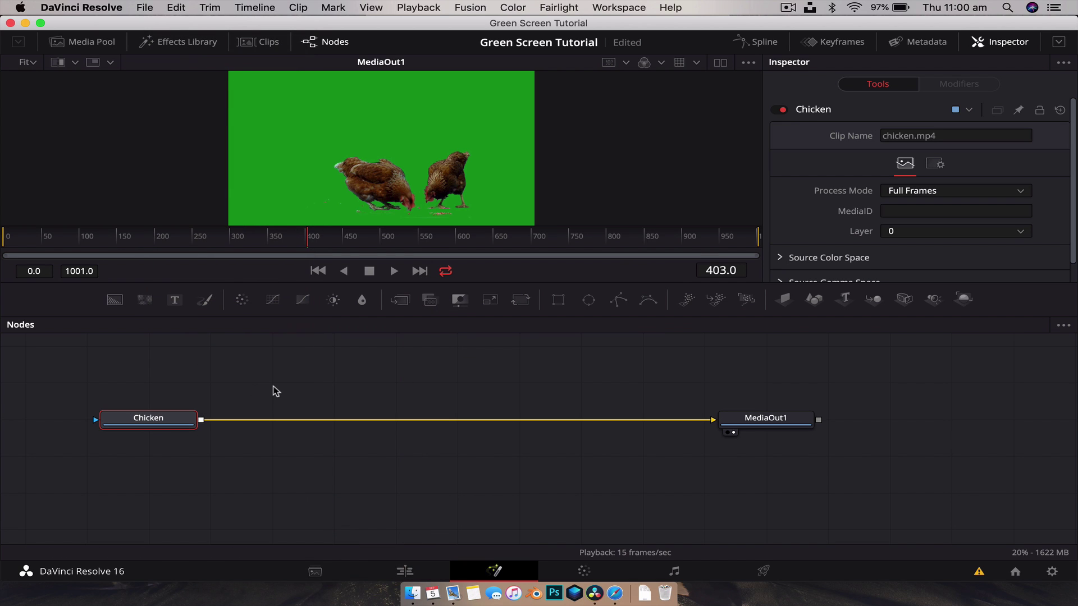
{"action": "key", "text": "shift+space"}
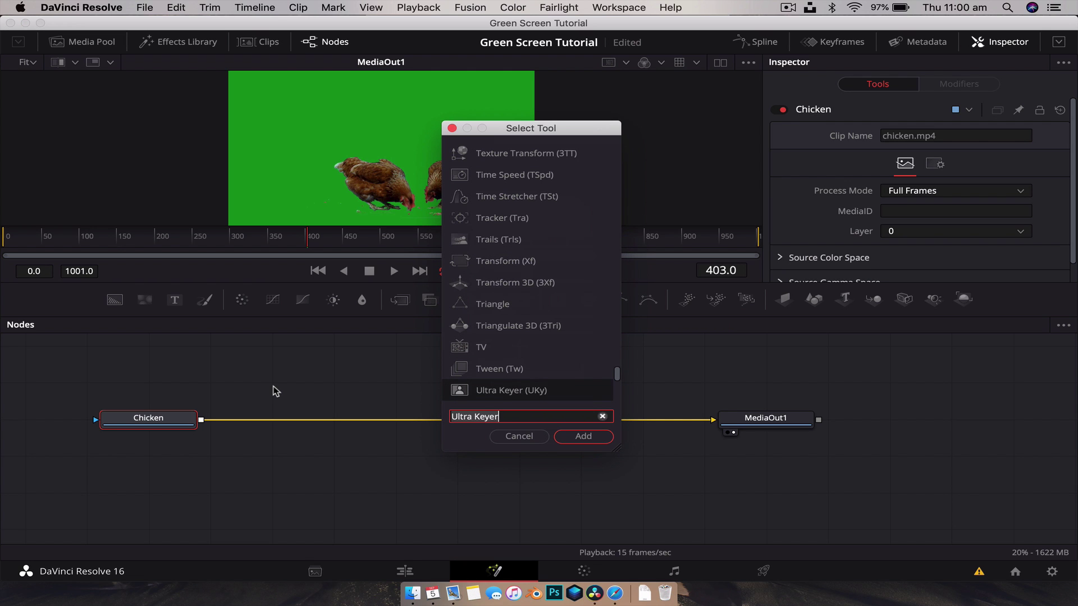
Search 'keyer' and add a Delta Keyer node after the Chicken node.
{"action": "type", "text": "keyer"}
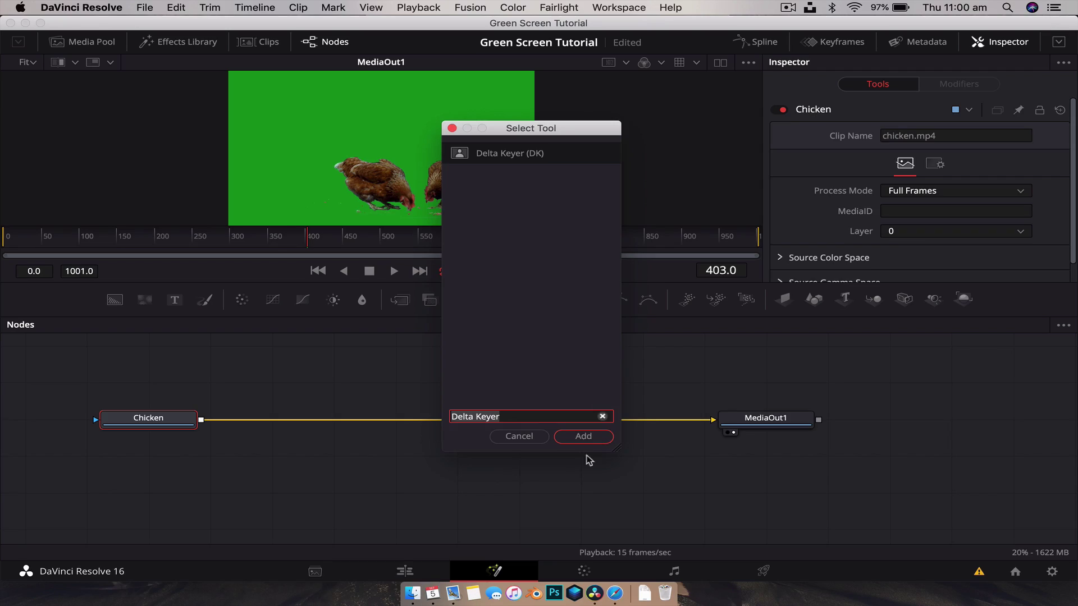
{"action": "left_click", "coordinate": [584, 436]}
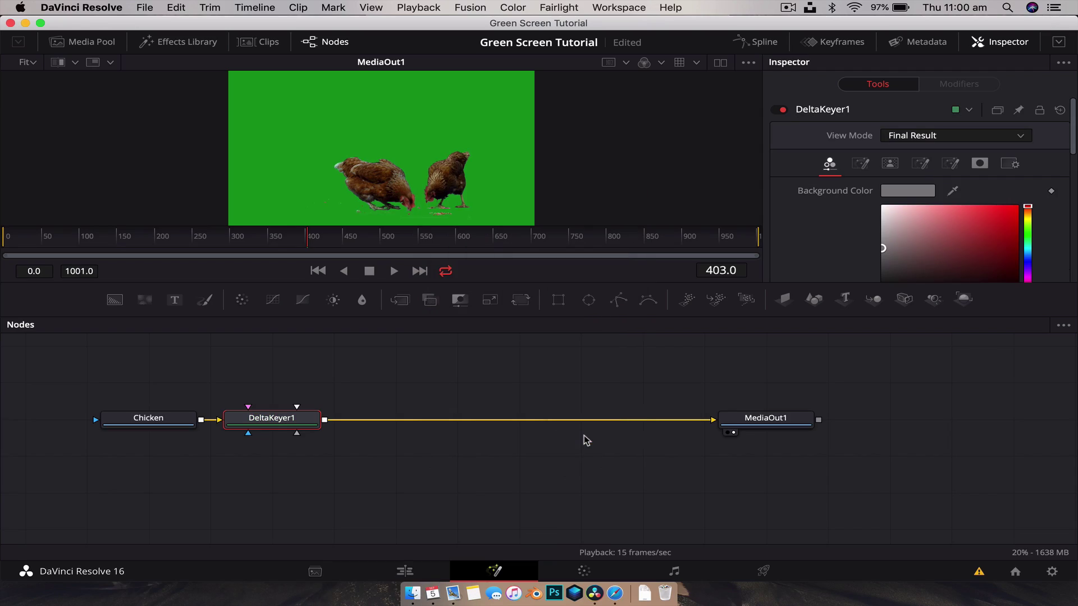
Key out the green screen by sampling it with the Delta Keyer's Background Color picker, then go back to Edit.
{"action": "left_click_drag", "start_coordinate": [577, 316], "coordinate": [595, 411]}
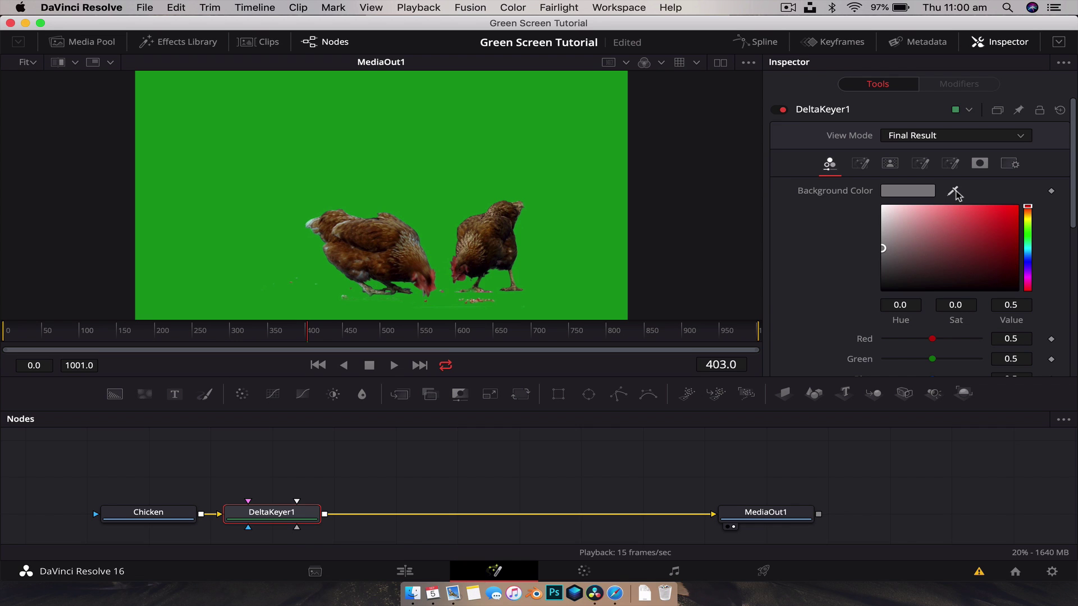
{"action": "left_click_drag", "start_coordinate": [747, 151], "coordinate": [532, 139]}
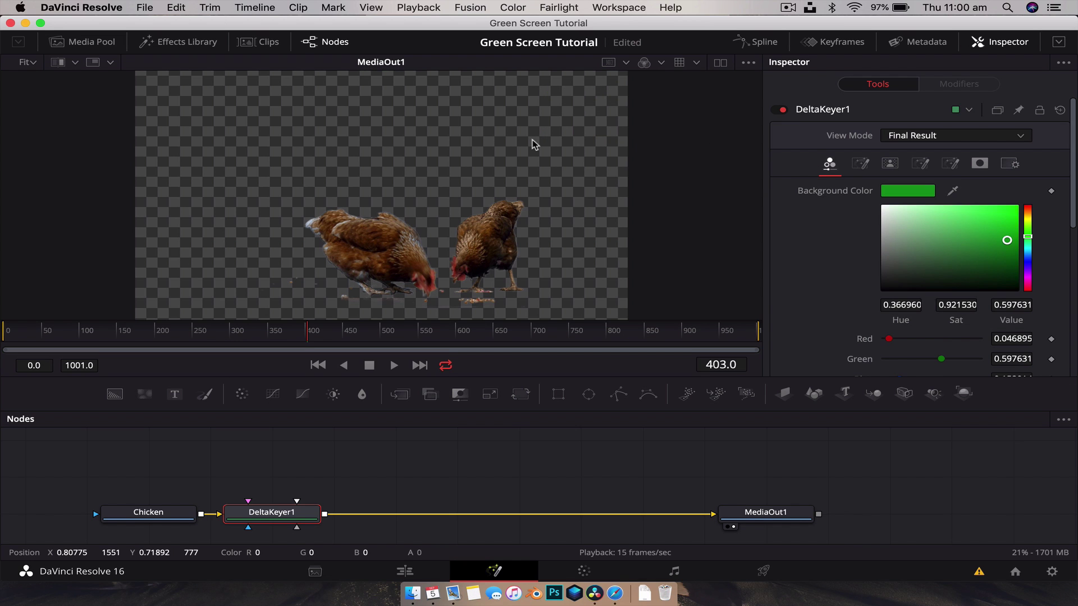
{"action": "left_click_drag", "start_coordinate": [499, 374], "coordinate": [505, 322]}
{"action": "left_click", "coordinate": [404, 570]}
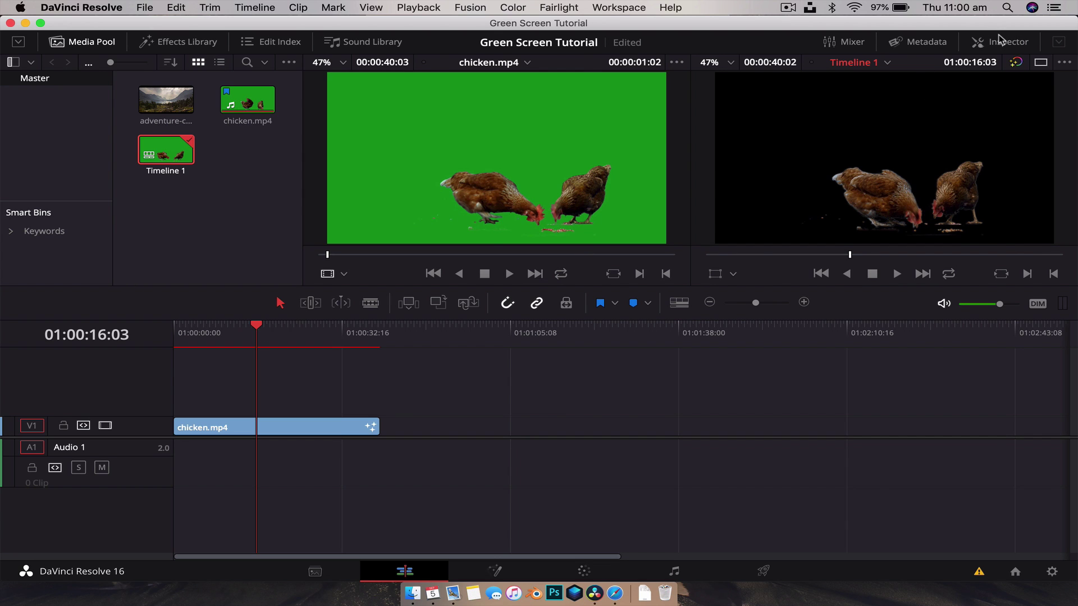
Show the Inspector panel beside the timeline viewer on the Edit page.
{"action": "left_click", "coordinate": [998, 39]}
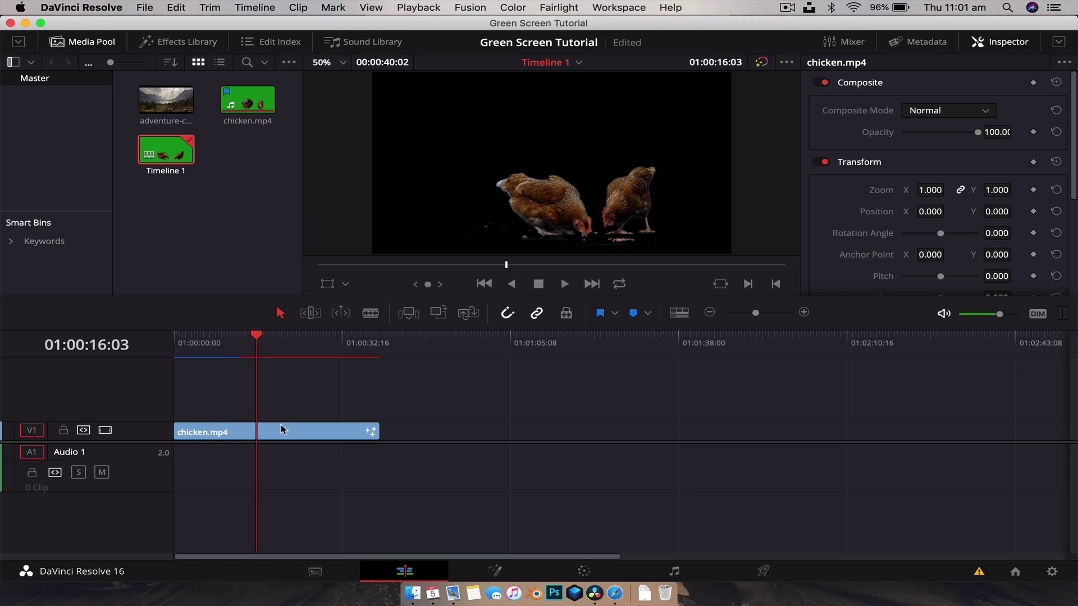
Move chicken.mp4 to V2, put the mountain lake image on V1, and zoom the image to 1.140.
{"action": "left_click_drag", "start_coordinate": [282, 429], "coordinate": [267, 411]}
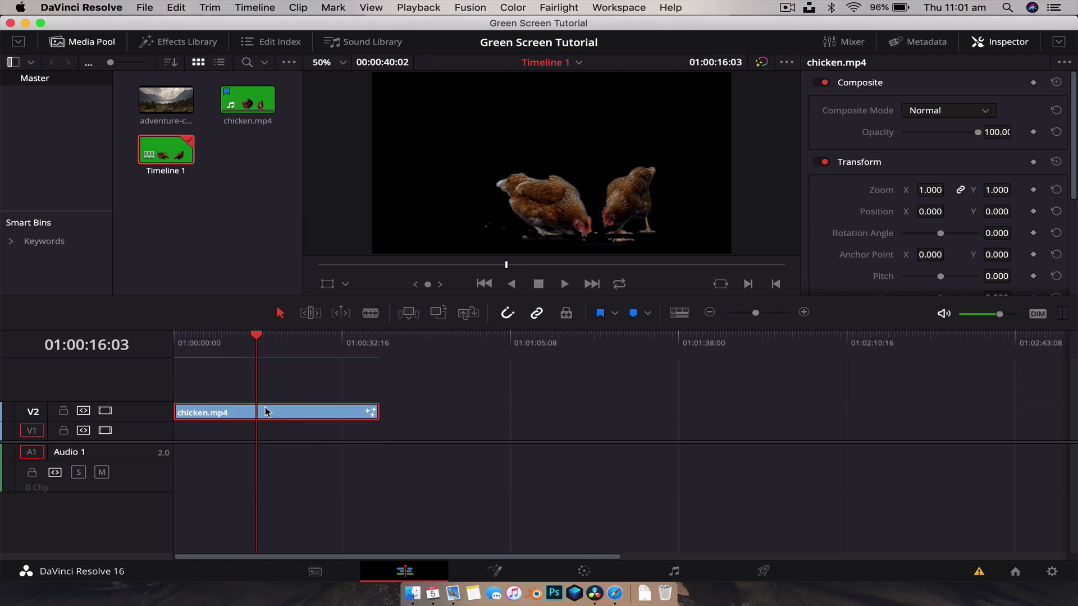
{"action": "left_click_drag", "start_coordinate": [168, 114], "coordinate": [370, 440]}
{"action": "left_click", "coordinate": [326, 435]}
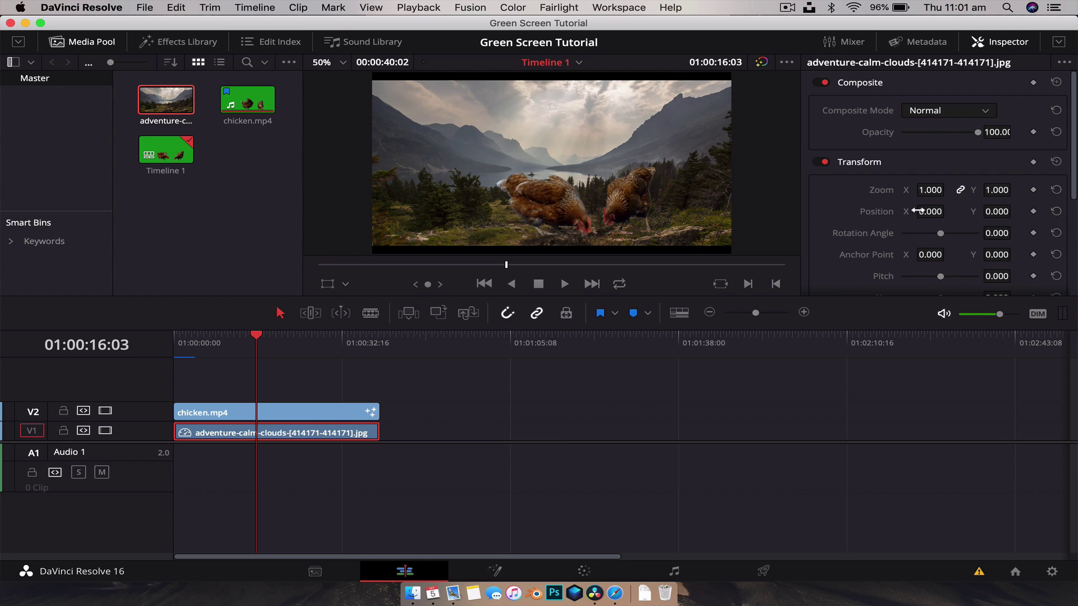
{"action": "left_click_drag", "start_coordinate": [930, 189], "coordinate": [949, 190]}
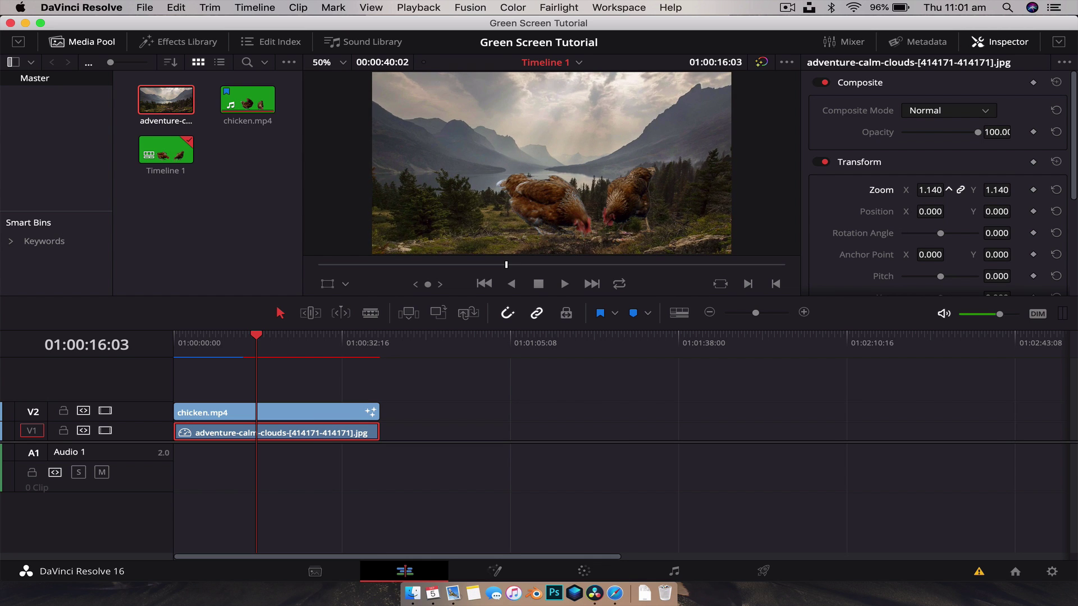
{"action": "left_click", "coordinate": [298, 412]}
With the Transform overlay, shrink the chickens to zoom 0.638 and position them at -444, -204.
{"action": "left_click", "coordinate": [328, 284]}
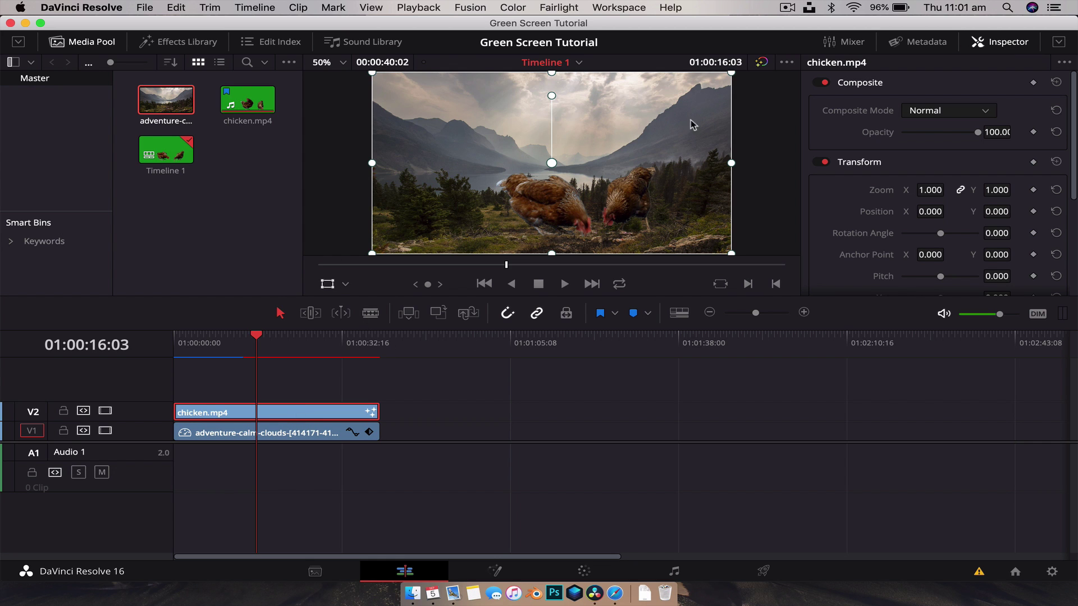
{"action": "left_click_drag", "start_coordinate": [724, 89], "coordinate": [717, 100]}
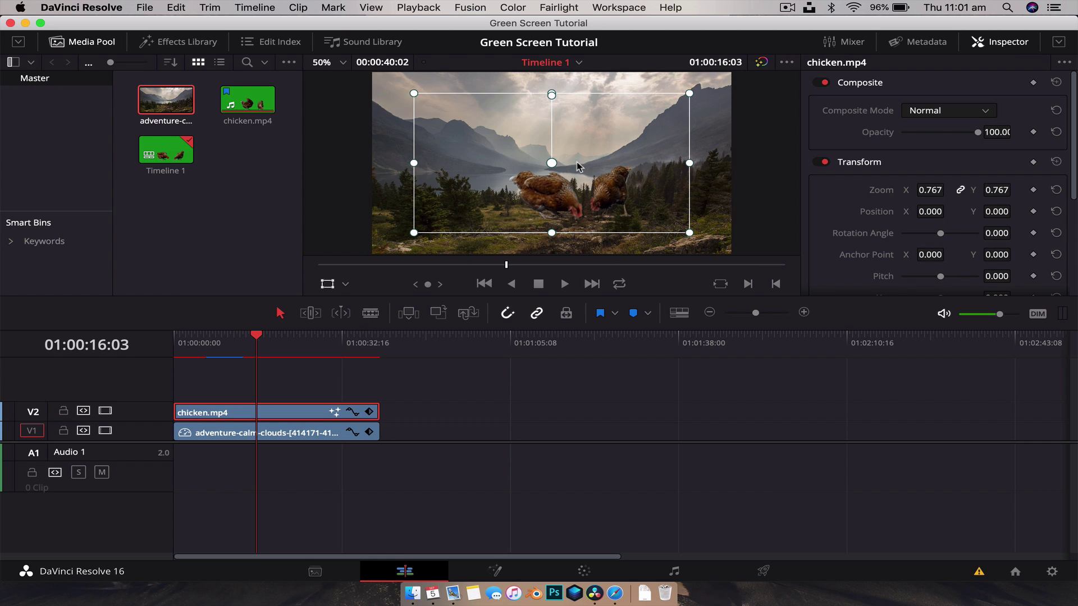
{"action": "left_click_drag", "start_coordinate": [550, 171], "coordinate": [464, 189]}
{"action": "left_click_drag", "start_coordinate": [603, 120], "coordinate": [578, 130]}
{"action": "left_click_drag", "start_coordinate": [463, 189], "coordinate": [468, 198]}
{"action": "left_click", "coordinate": [530, 426]}
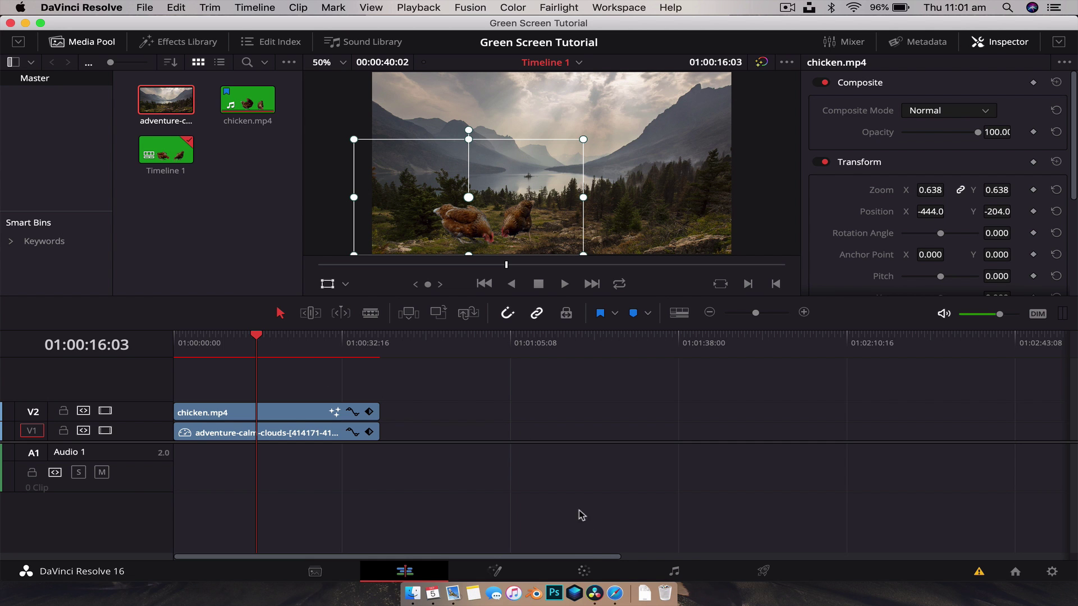
{"action": "left_click", "coordinate": [584, 571]}
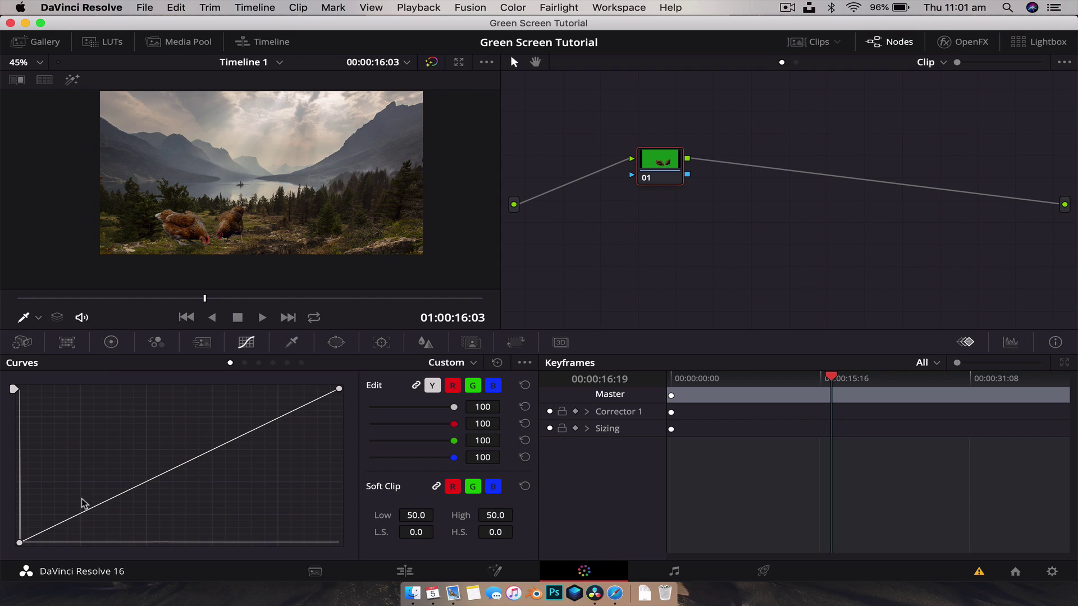
Raise the black point and add shadow and highlight points for an S-shaped luma curve.
{"action": "left_click_drag", "start_coordinate": [19, 545], "coordinate": [20, 538]}
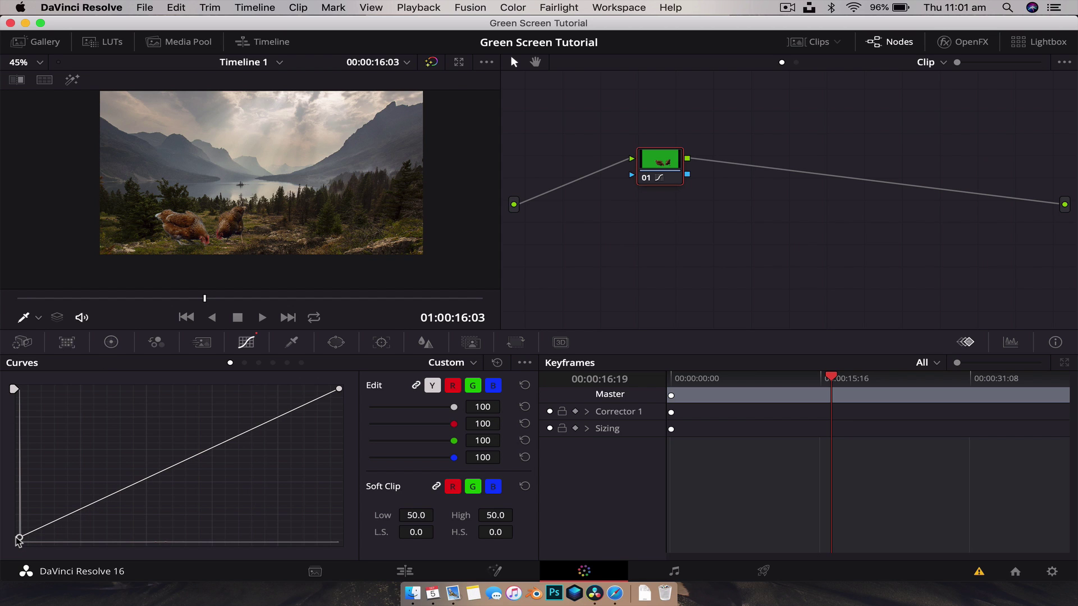
{"action": "left_click", "coordinate": [85, 512]}
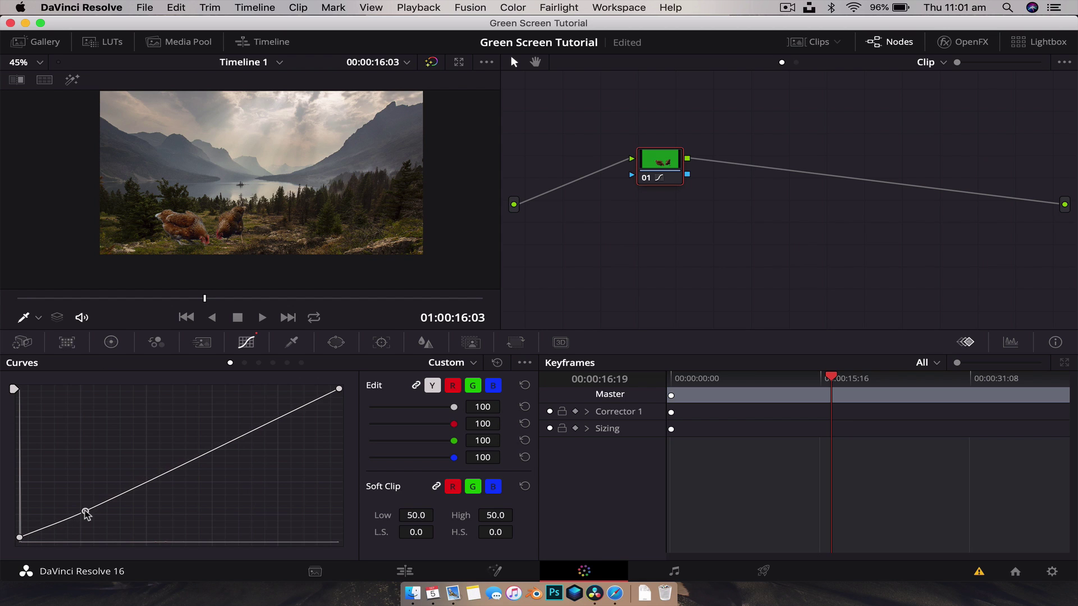
{"action": "left_click_drag", "start_coordinate": [284, 416], "coordinate": [281, 413]}
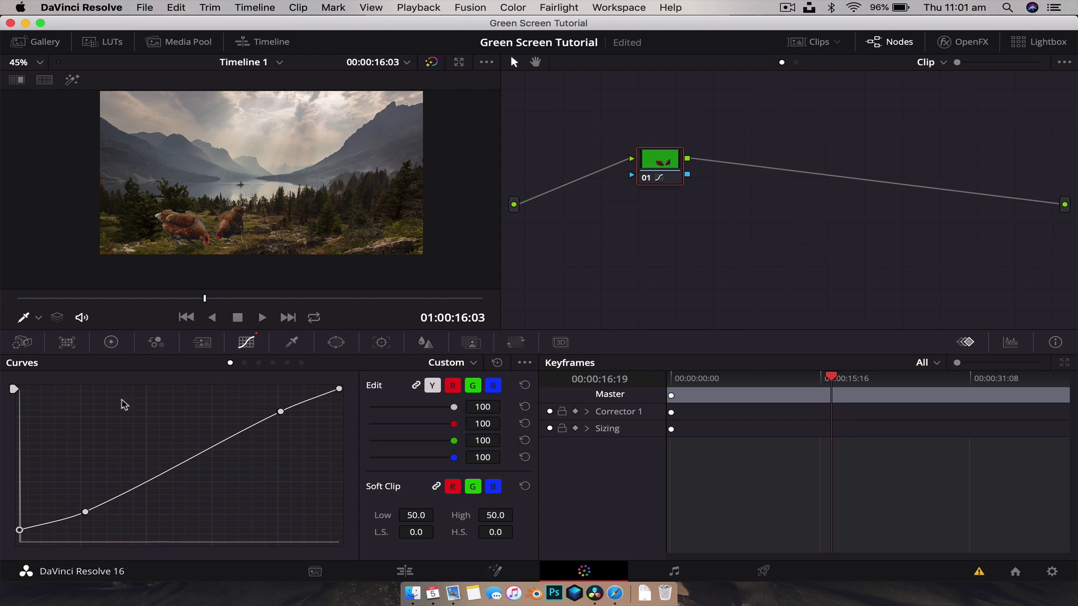
{"action": "left_click", "coordinate": [111, 344]}
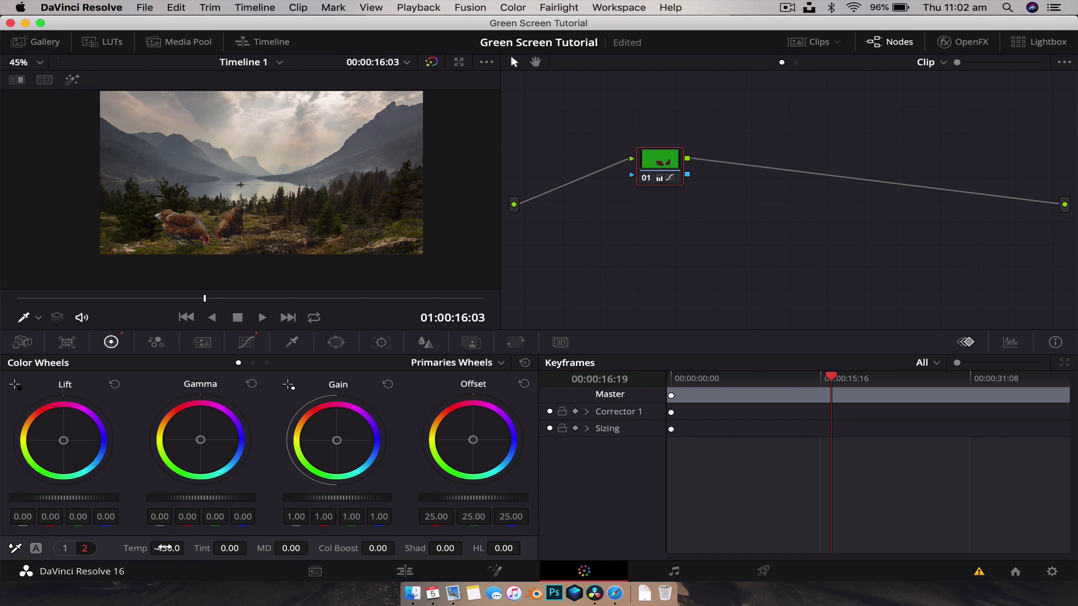
Back on the Edit page, hide the Transform overlay and return the playhead to the start.
{"action": "left_click", "coordinate": [407, 572]}
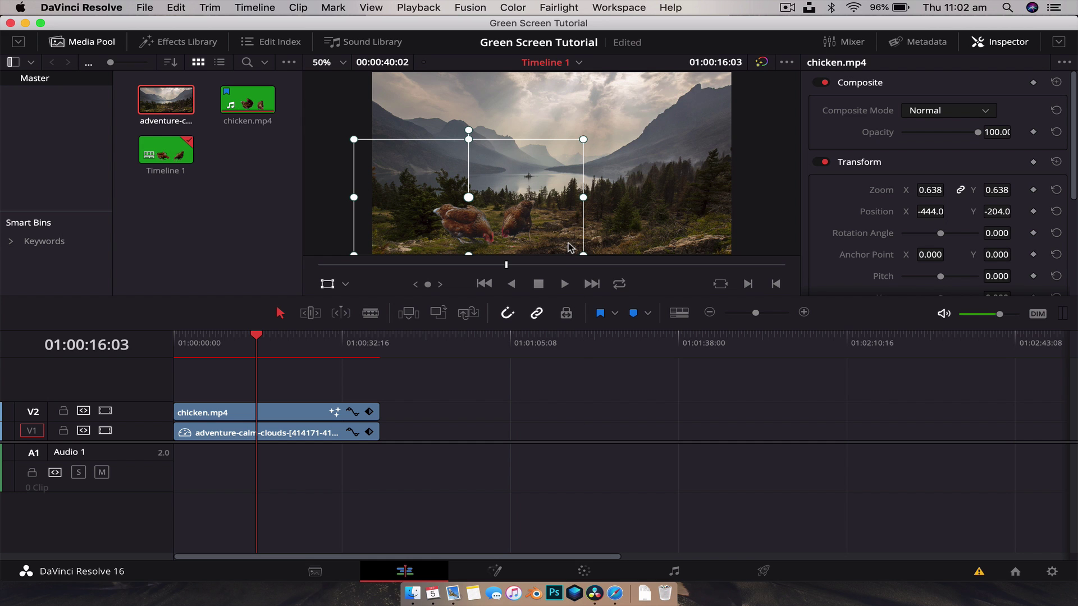
{"action": "left_click", "coordinate": [326, 285]}
{"action": "left_click_drag", "start_coordinate": [212, 344], "coordinate": [163, 346]}
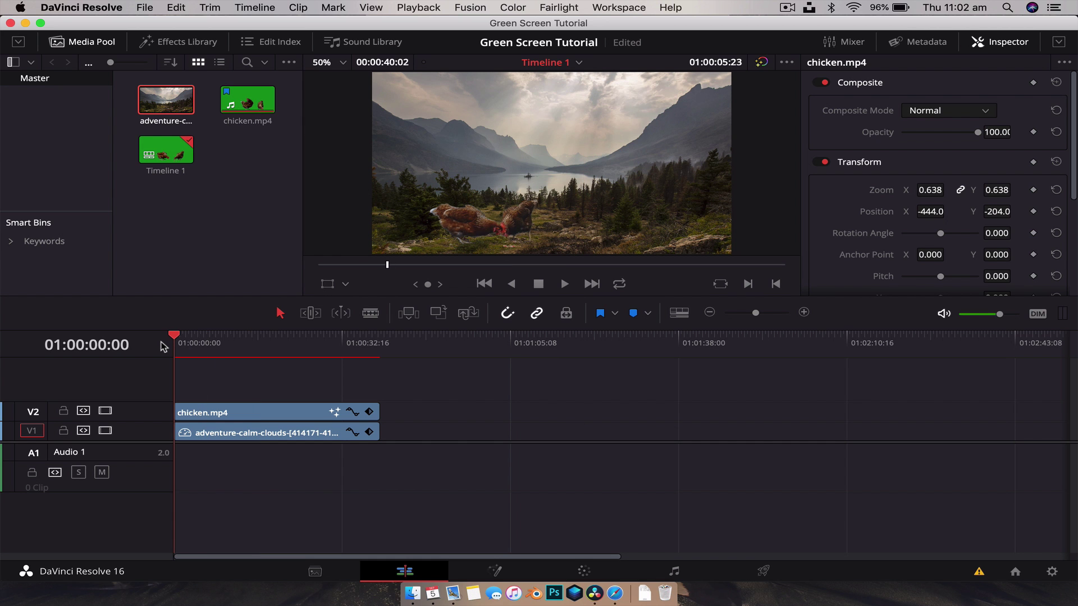